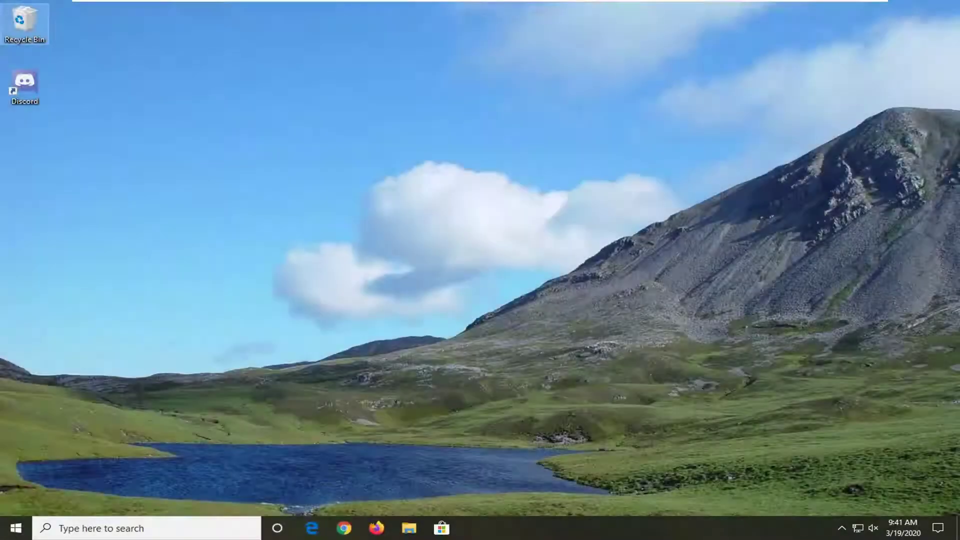
# Launch the Services app by searching 'services' from the Start menu
pyautogui.click(283, 191)
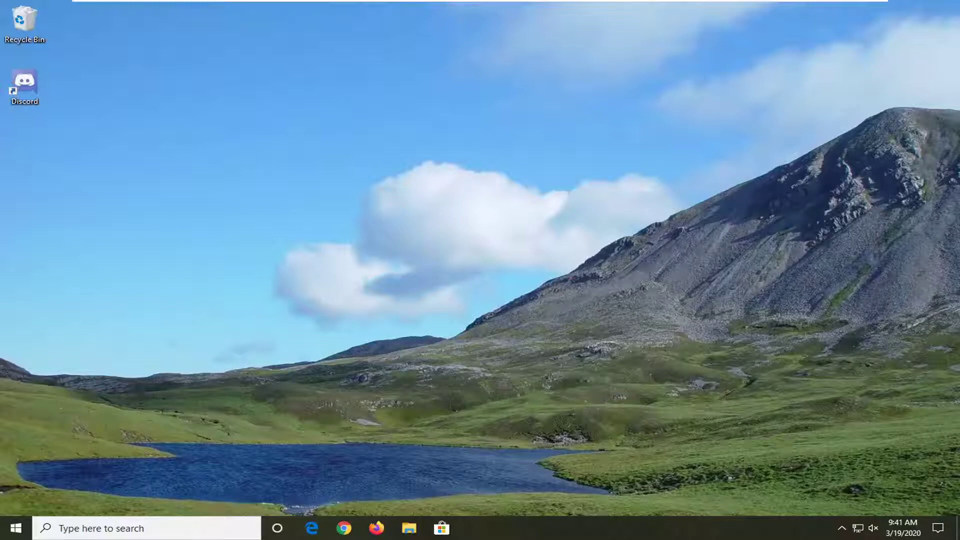
pyautogui.click(17, 528)
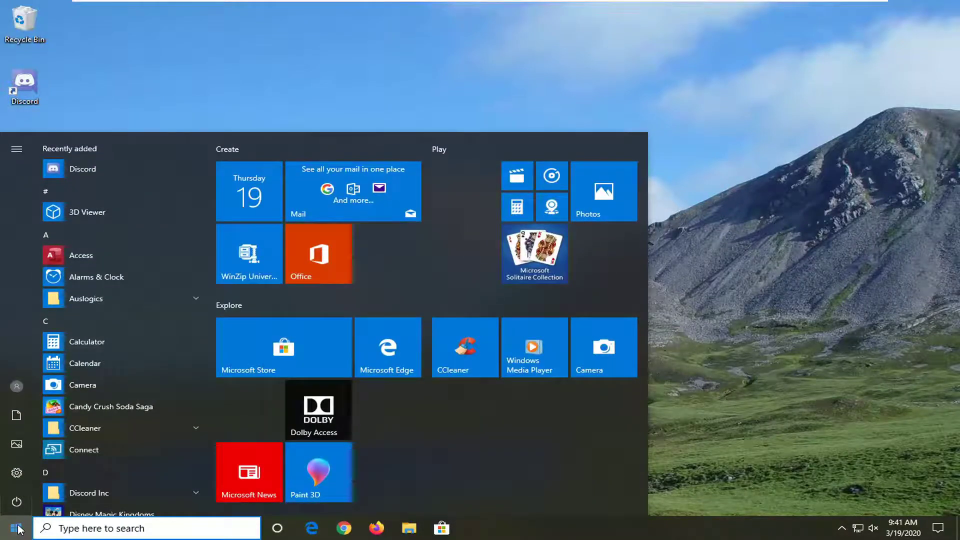
pyautogui.write('services')
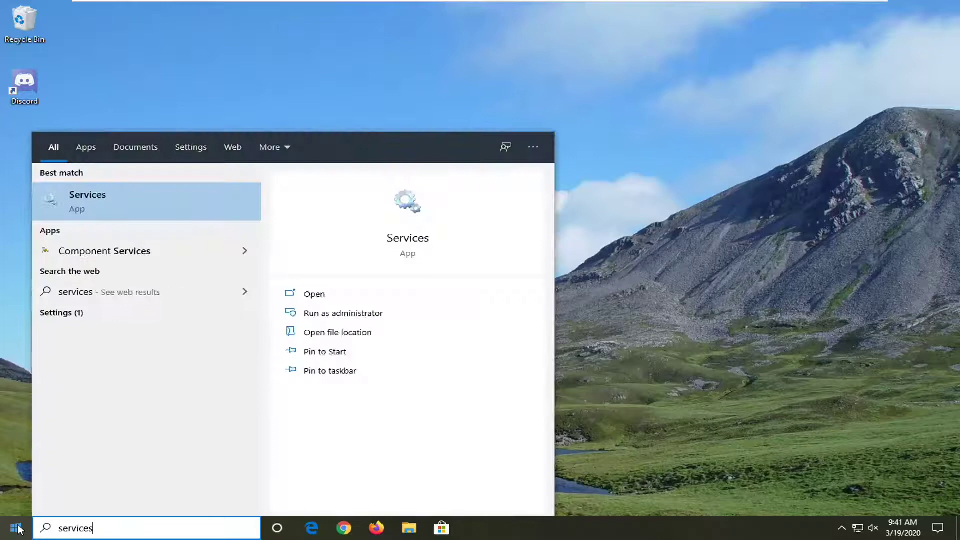
pyautogui.click(95, 200)
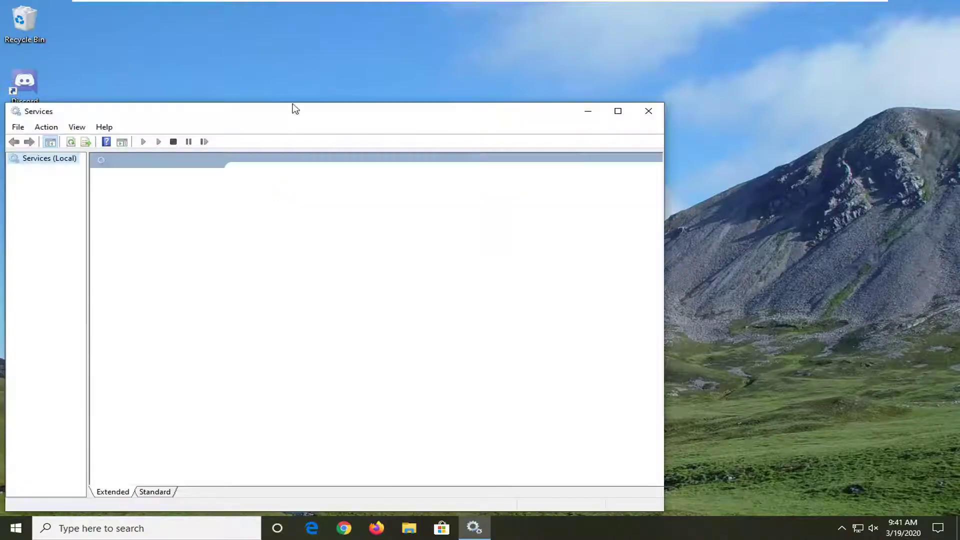
# Find and select the Windows Time service in the Services list
pyautogui.moveTo(292, 111); pyautogui.dragTo(431, 65)
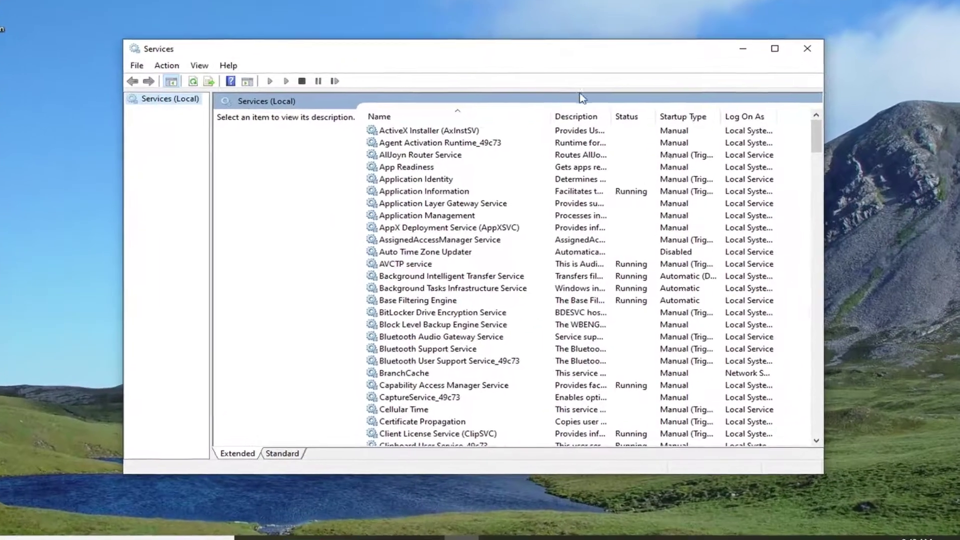
pyautogui.moveTo(824, 136); pyautogui.dragTo(823, 410)
pyautogui.scroll(-1, 467, 394)
pyautogui.click(410, 395)
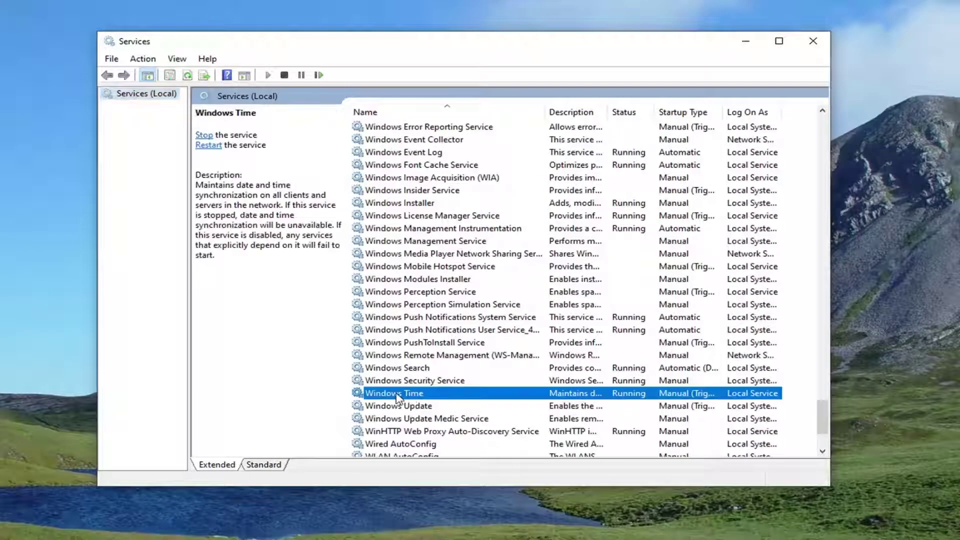
# Change the Windows Time service's startup type from Manual to Automatic and apply it
pyautogui.doubleClick(411, 395)
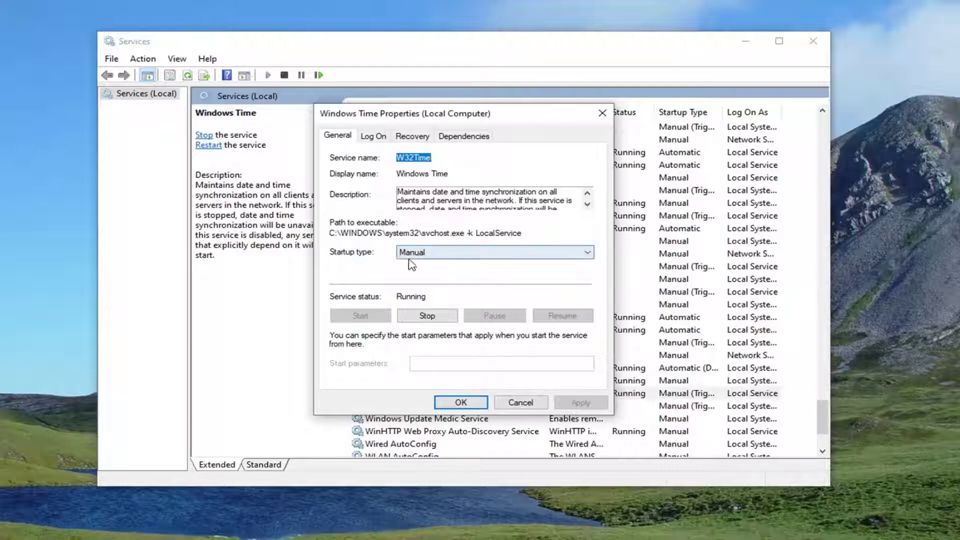
pyautogui.click(422, 253)
pyautogui.click(420, 274)
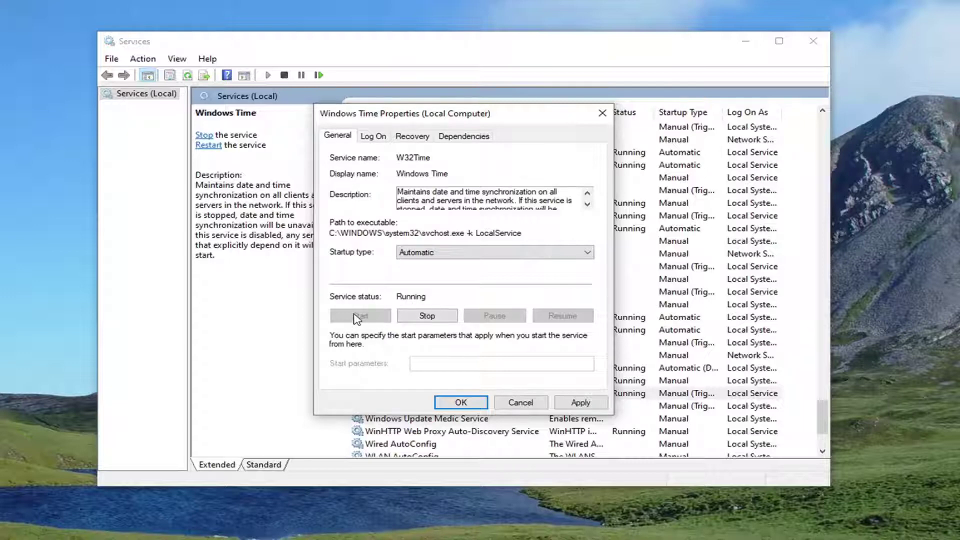
pyautogui.click(578, 402)
pyautogui.click(461, 404)
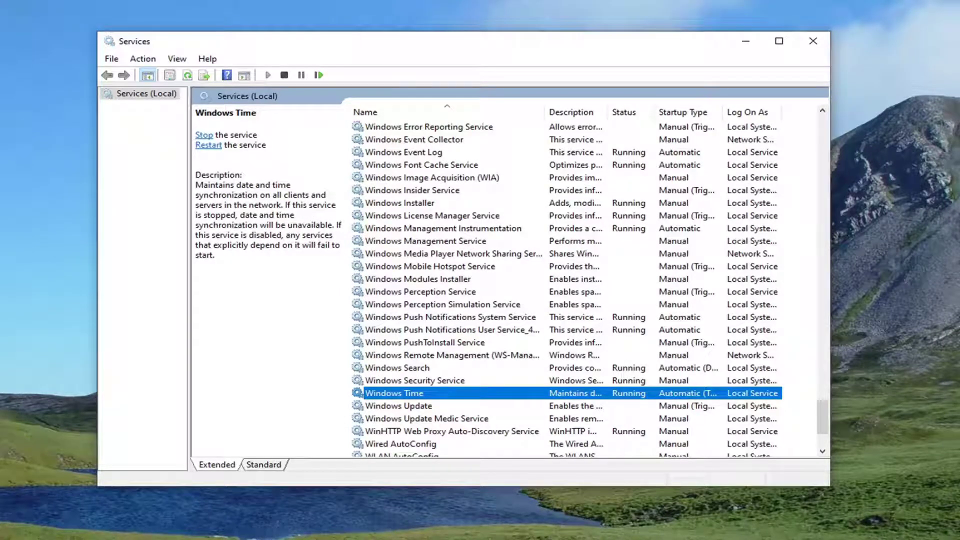
# Close Services and bring up the taskbar clock's date and time options
pyautogui.click(811, 42)
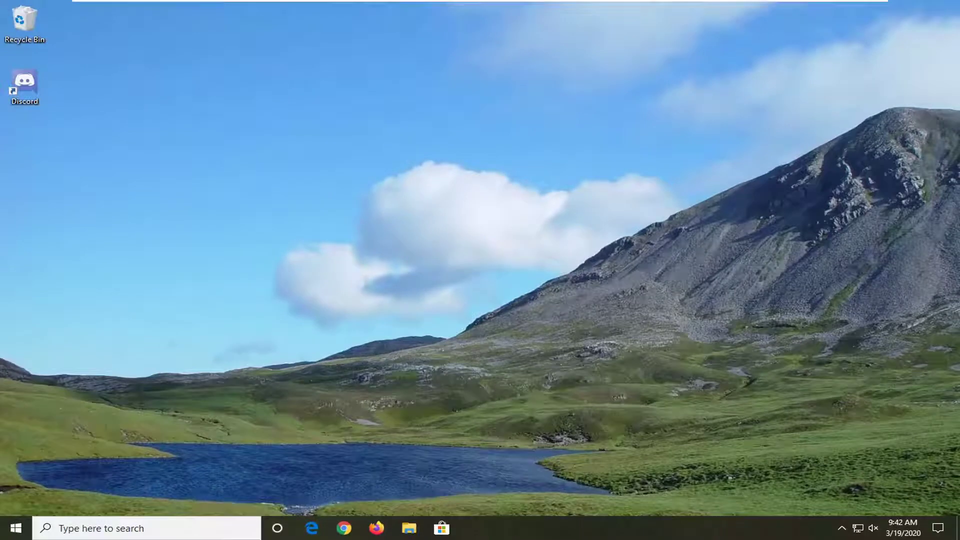
pyautogui.rightClick(891, 535)
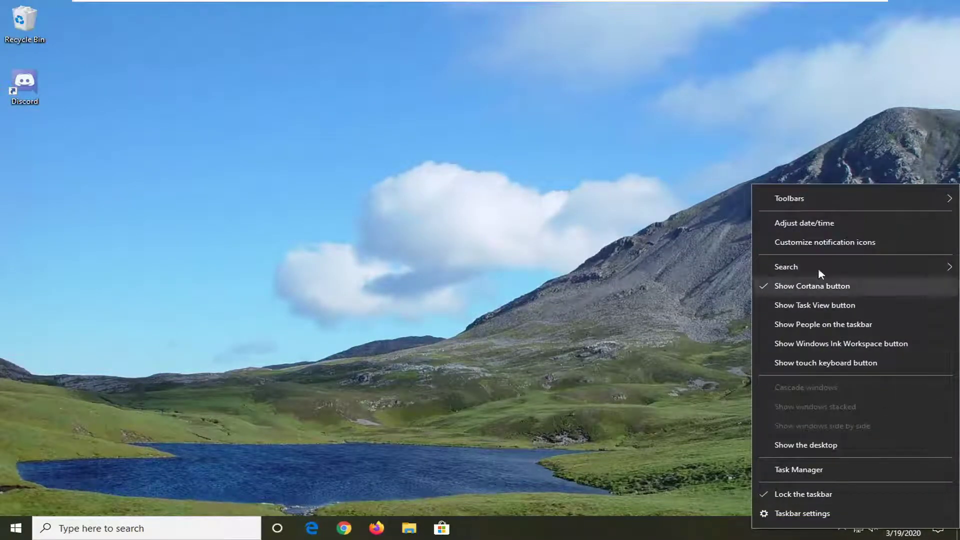
# Sync the clock with time.windows.com in Date & time settings, then close Settings
pyautogui.click(795, 224)
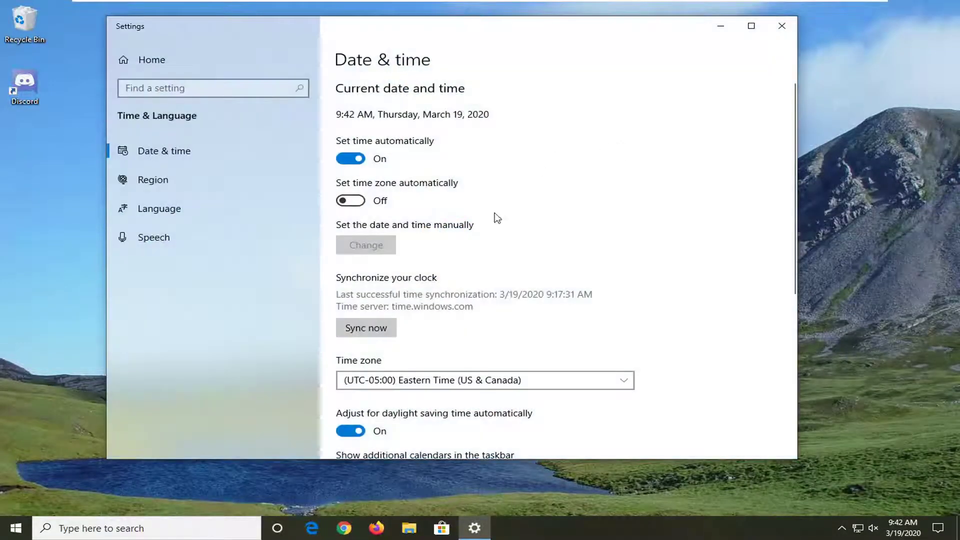
pyautogui.click(362, 332)
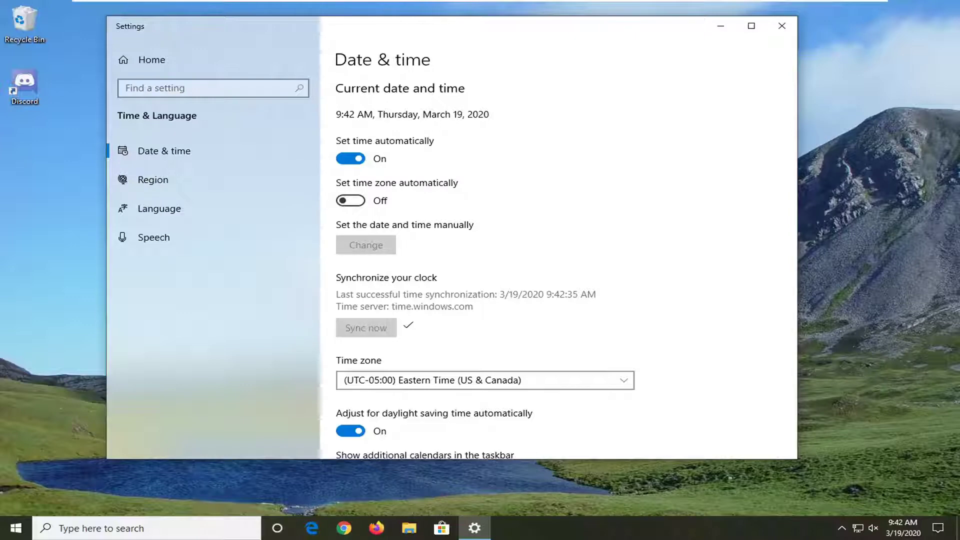
pyautogui.click(785, 25)
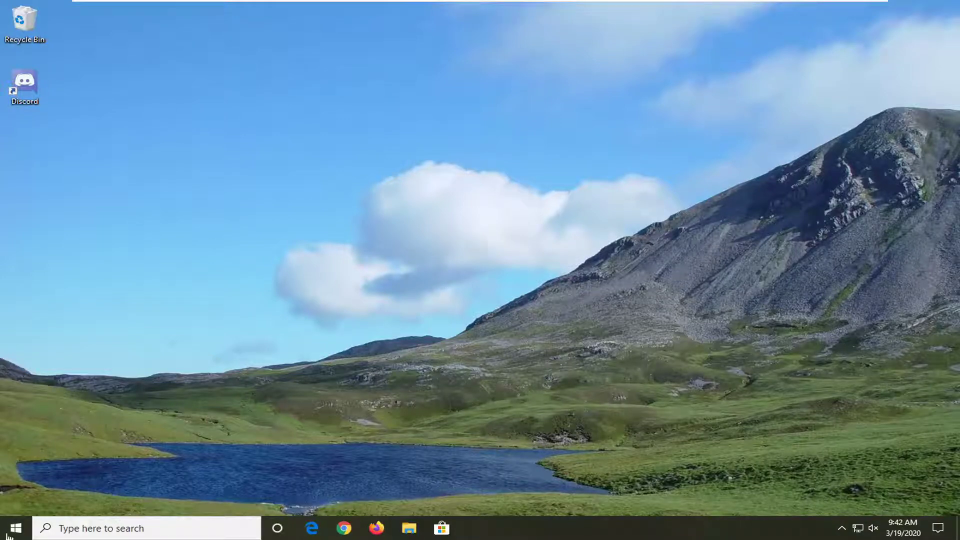
# Start Command Prompt as administrator from a 'cmd' search
pyautogui.click(15, 530)
pyautogui.write('cmd')
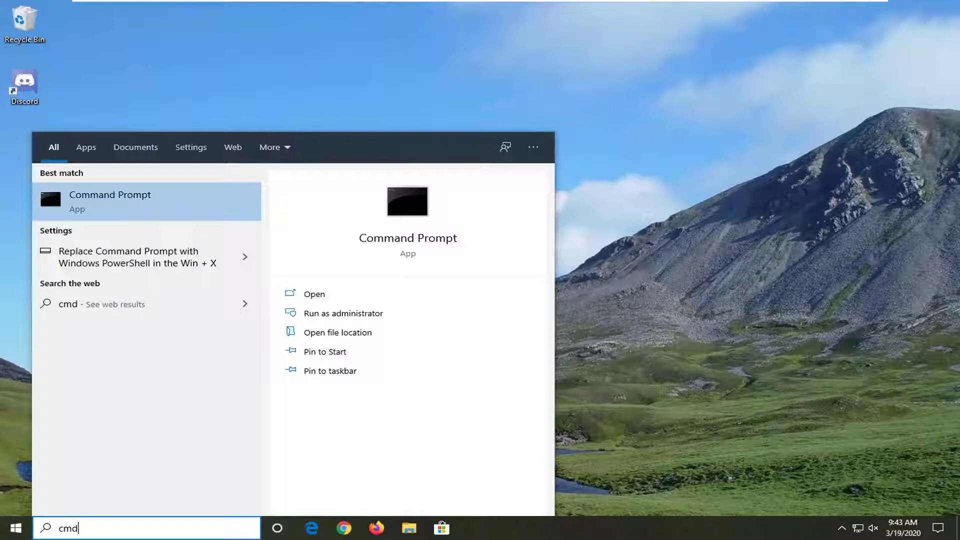
pyautogui.rightClick(146, 203)
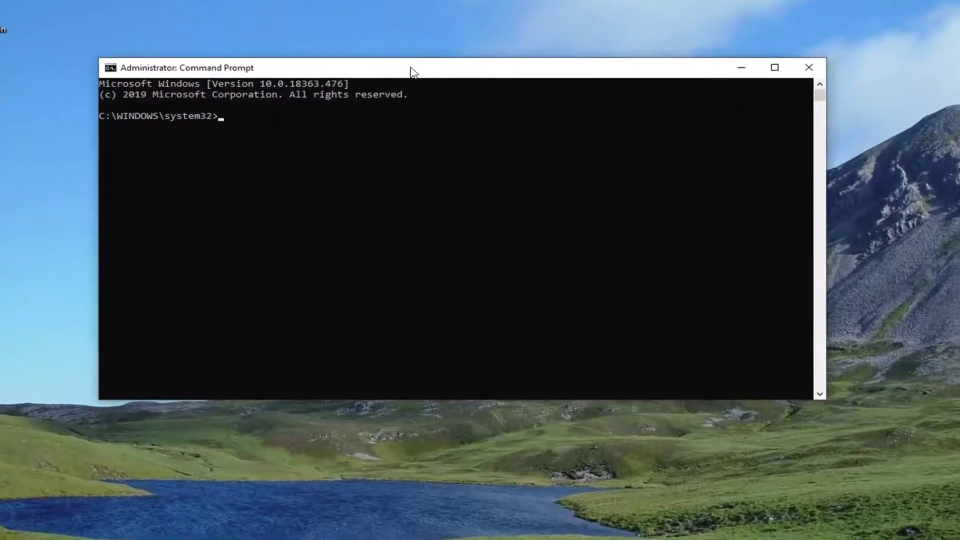
# Paste and run 'net stop w32time' to stop the Windows Time service
pyautogui.rightClick(479, 67)
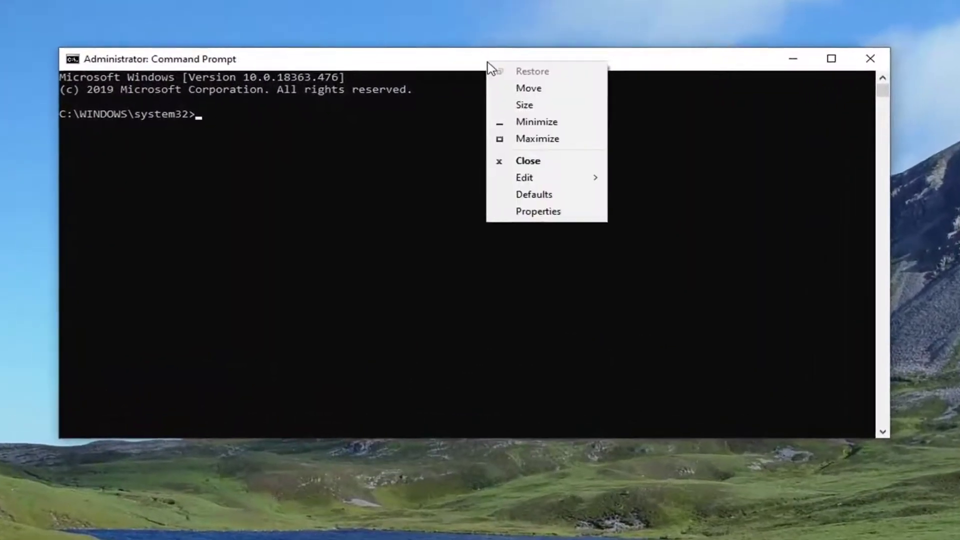
pyautogui.moveTo(540, 185)
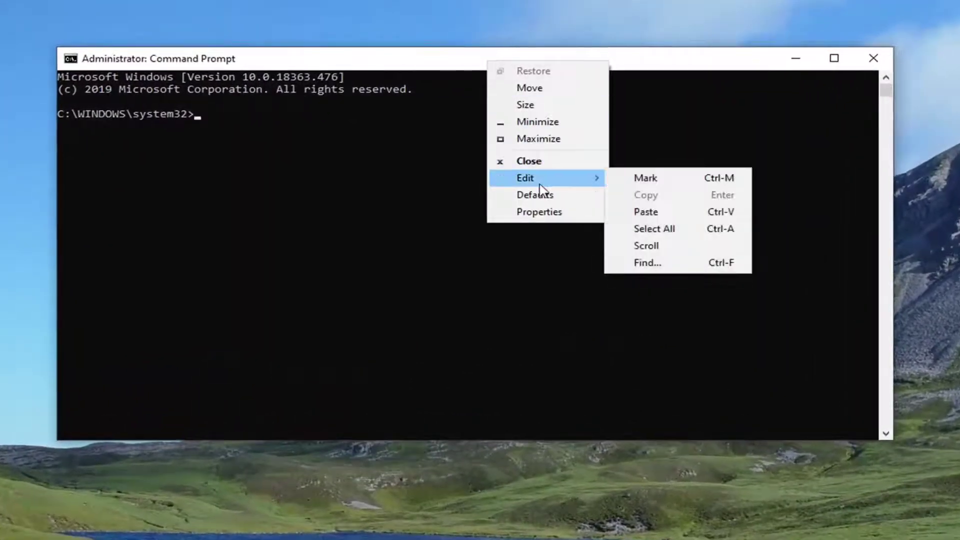
pyautogui.click(634, 214)
pyautogui.press('Return')
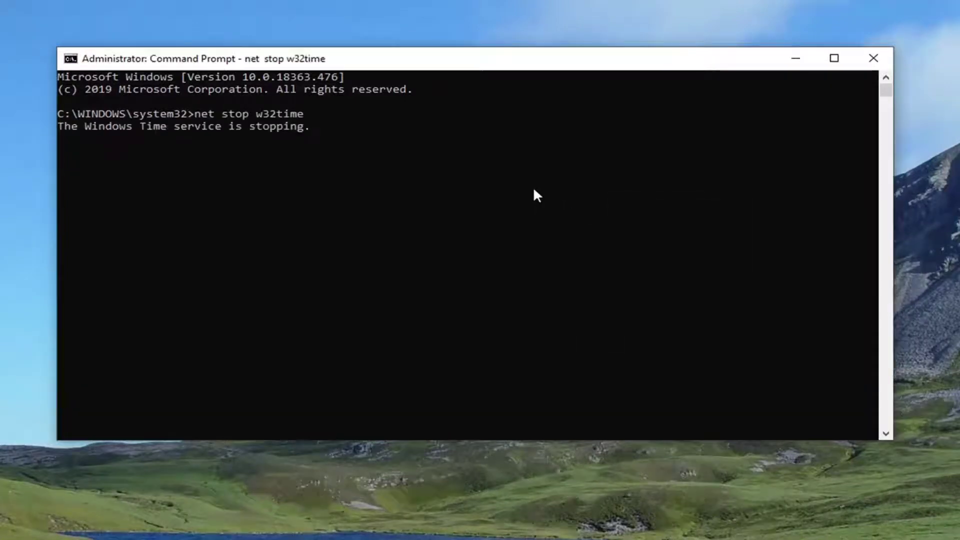
# Re-register W32Time by running 'w32tm /unregister' then 'w32tm /register'
pyautogui.rightClick(469, 59)
pyautogui.moveTo(498, 175)
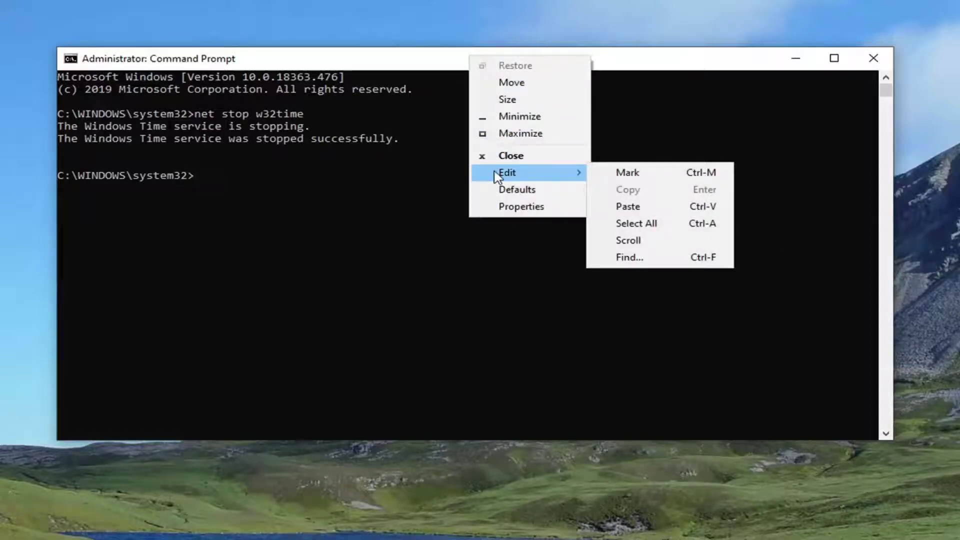
pyautogui.click(620, 207)
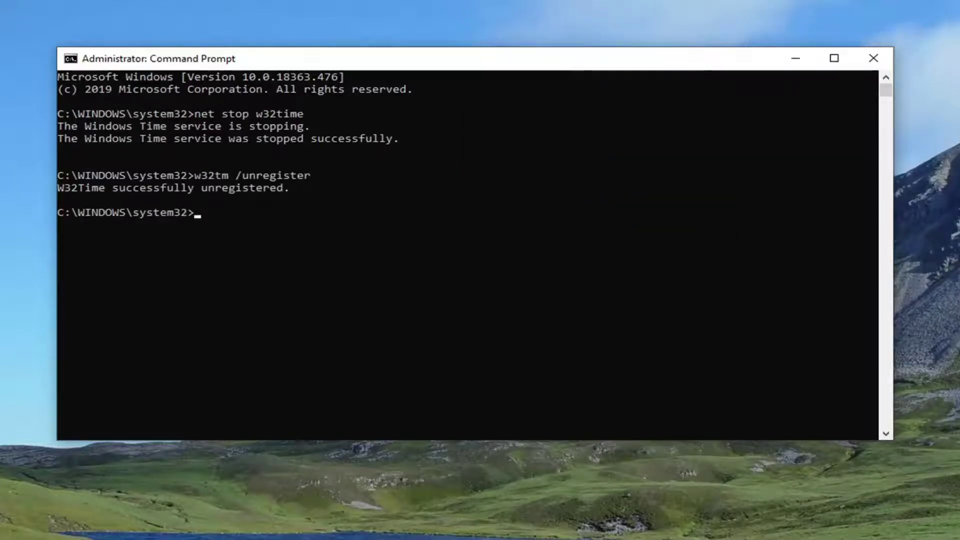
pyautogui.rightClick(590, 61)
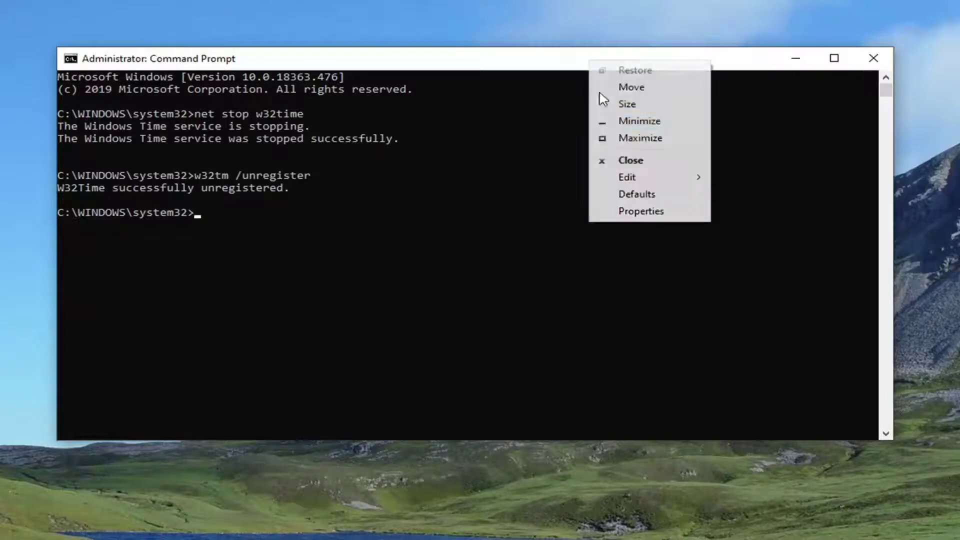
pyautogui.moveTo(630, 177)
pyautogui.click(738, 211)
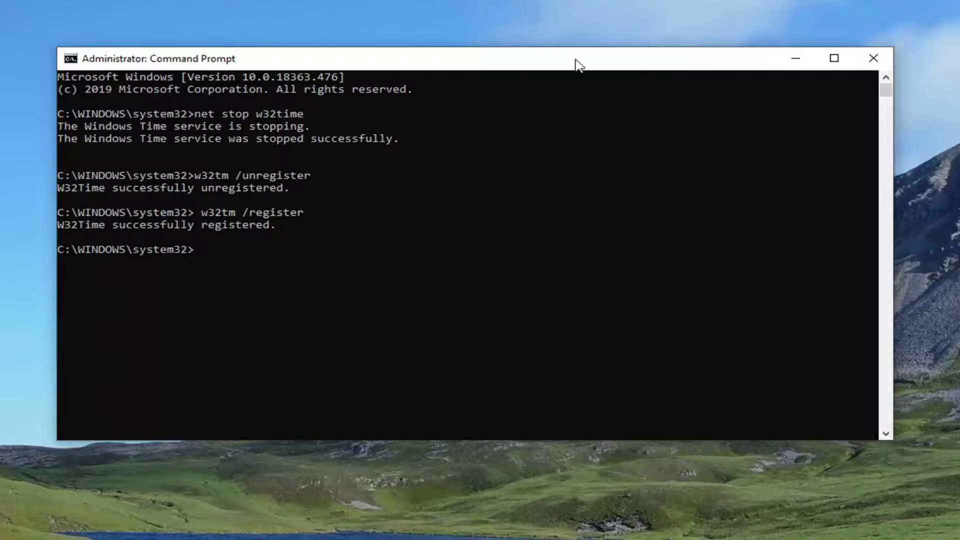
# Start the Windows Time service again with 'net start w32time'
pyautogui.rightClick(552, 57)
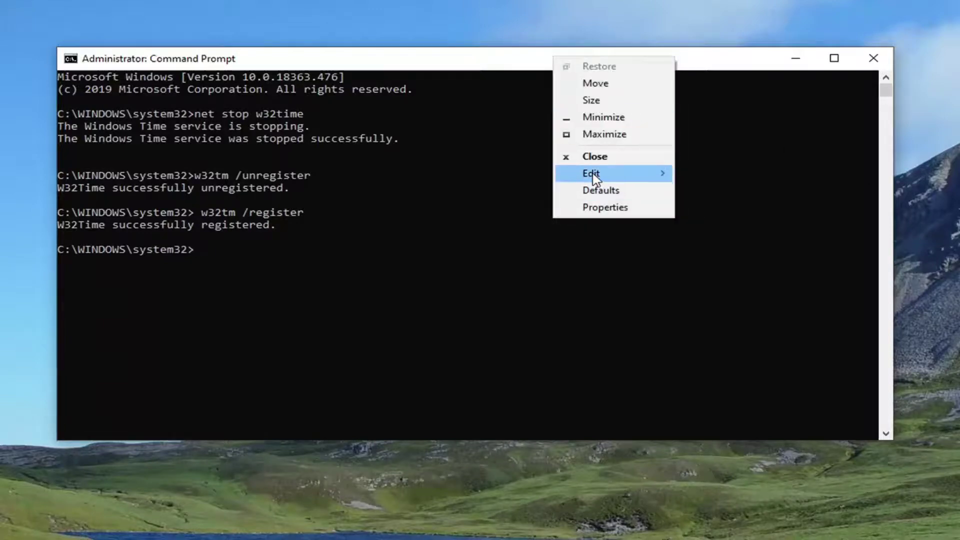
pyautogui.moveTo(595, 176)
pyautogui.click(745, 207)
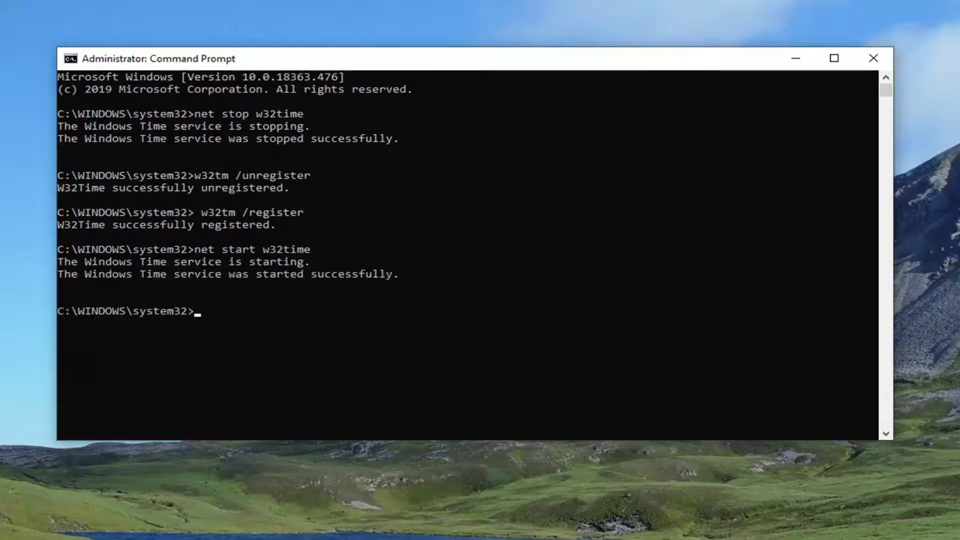
# Run 'w32tm /config /manualpeerlist:pool.ntp.org /syncfromflags:manual /update' to sync from pool.ntp.org
pyautogui.rightClick(494, 61)
pyautogui.moveTo(553, 178)
pyautogui.click(696, 216)
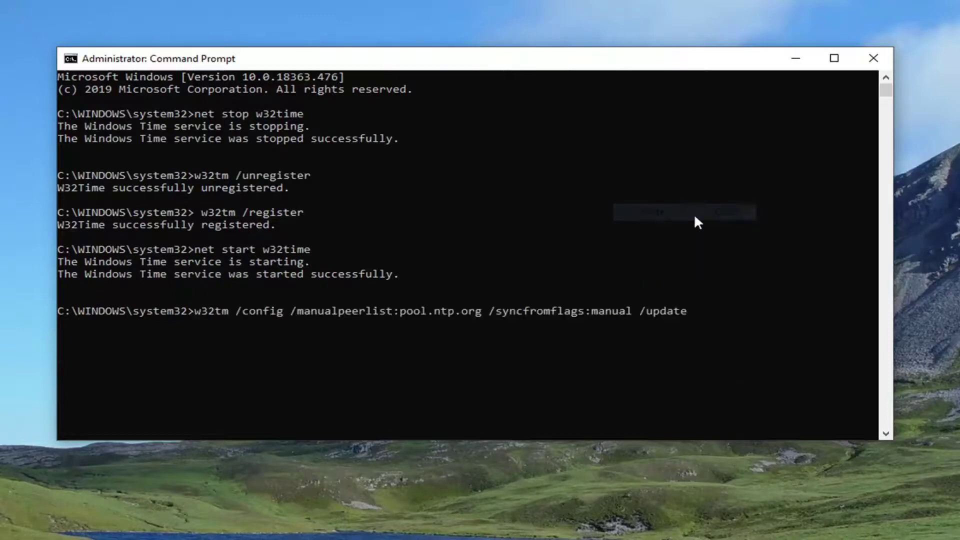
pyautogui.press('Return')
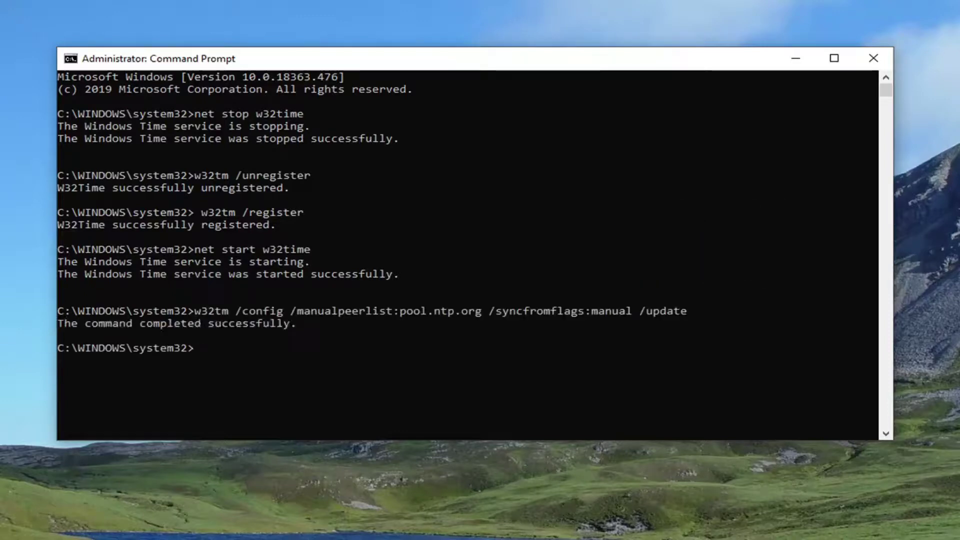